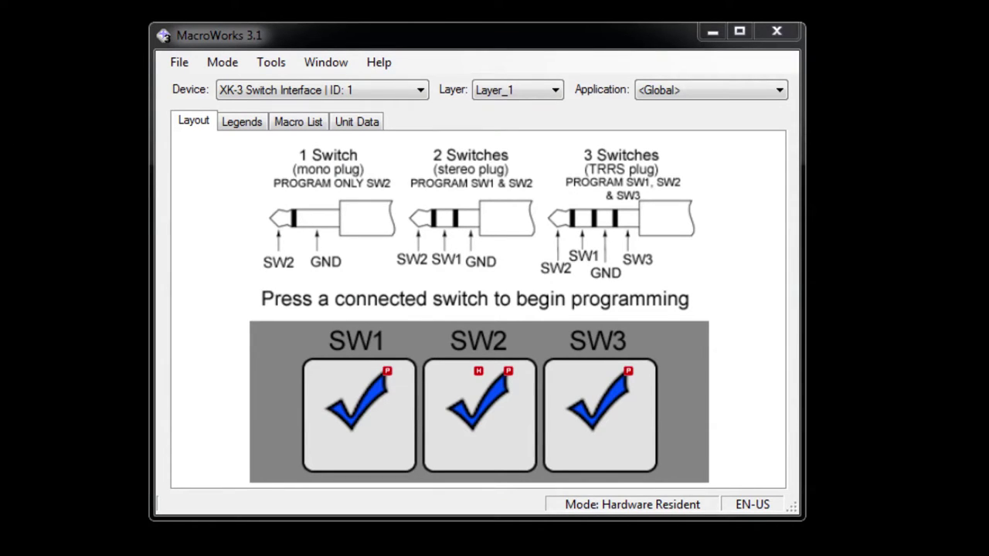
left_click(366, 398)
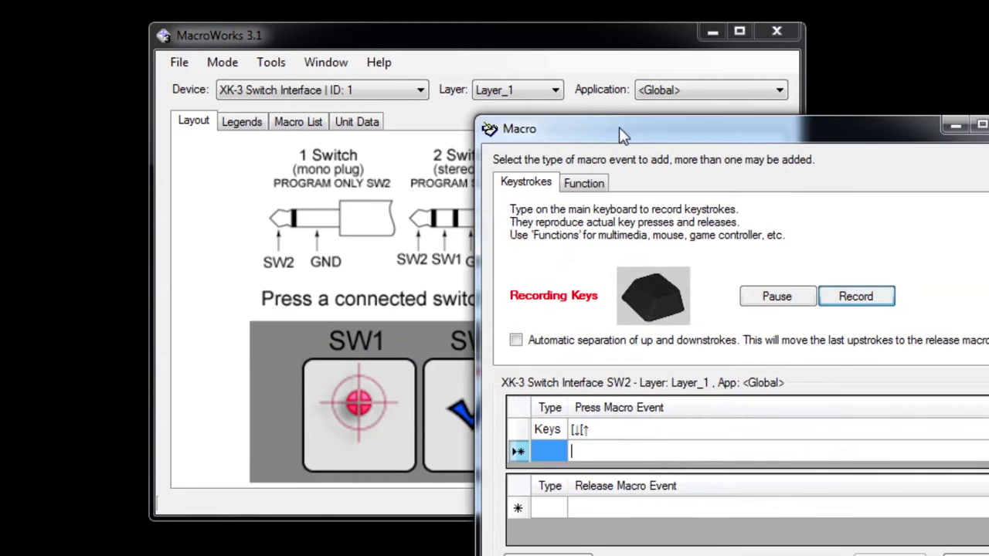
left_click_drag(622, 135, 342, 58)
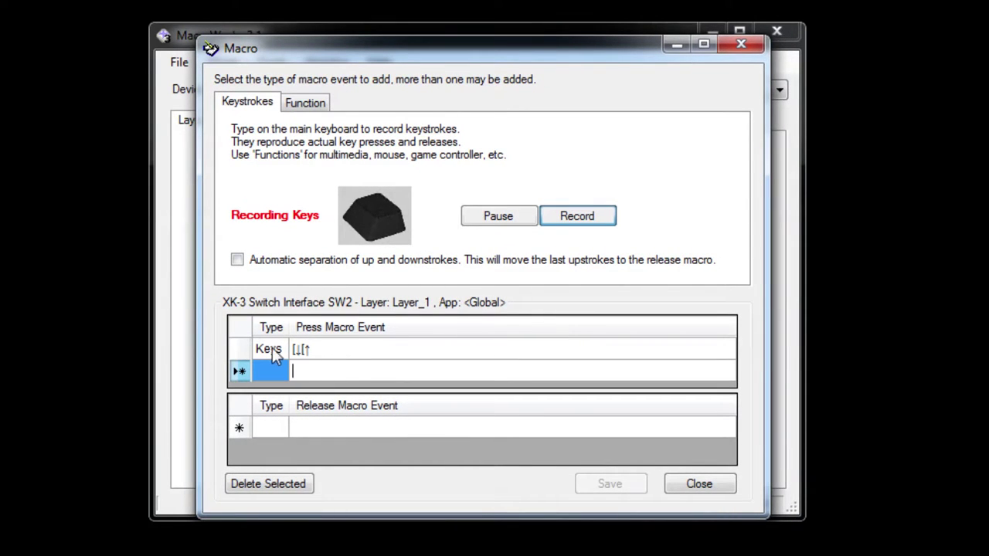
left_click(325, 360)
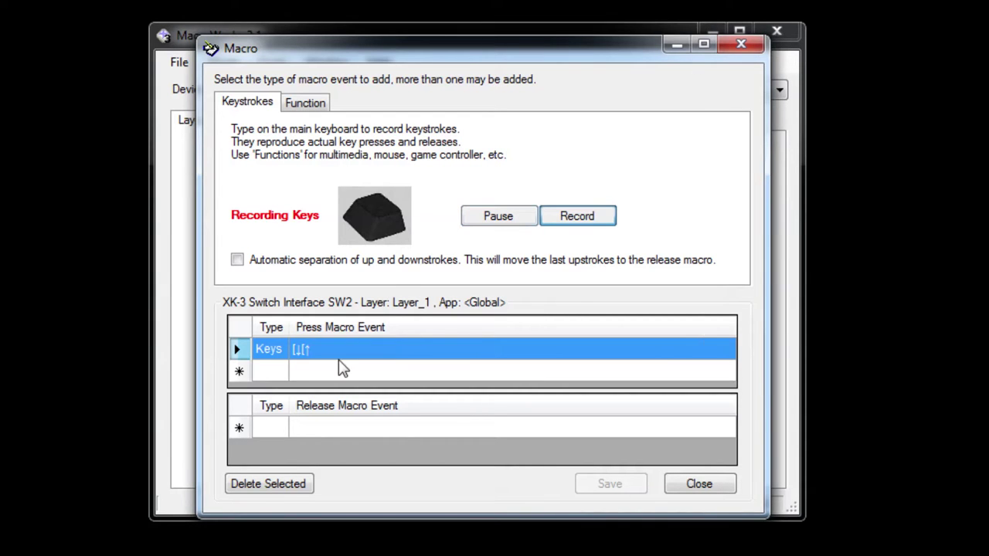
left_click(751, 45)
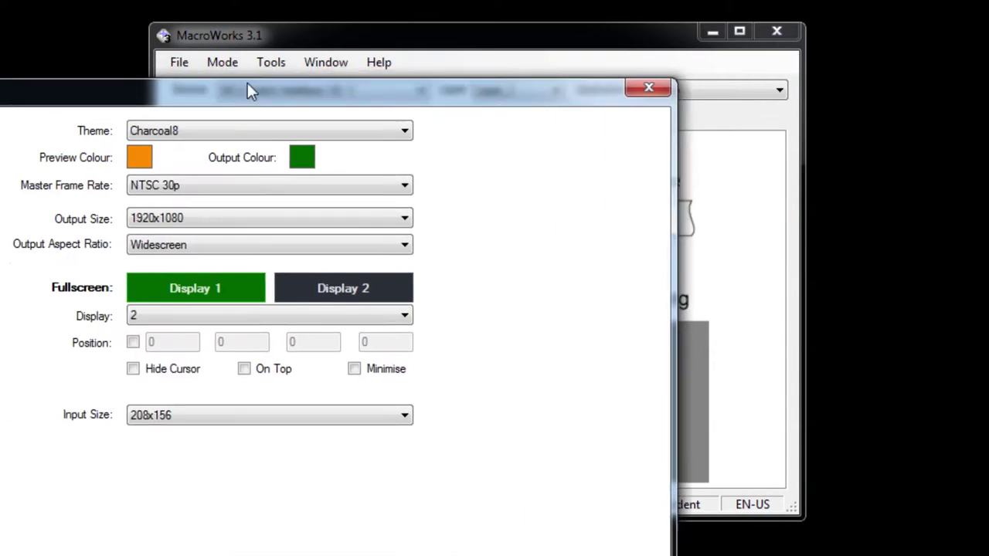
Bring the vMix Settings window fully into view and show the Shortcuts list.
left_click_drag(248, 83, 516, 17)
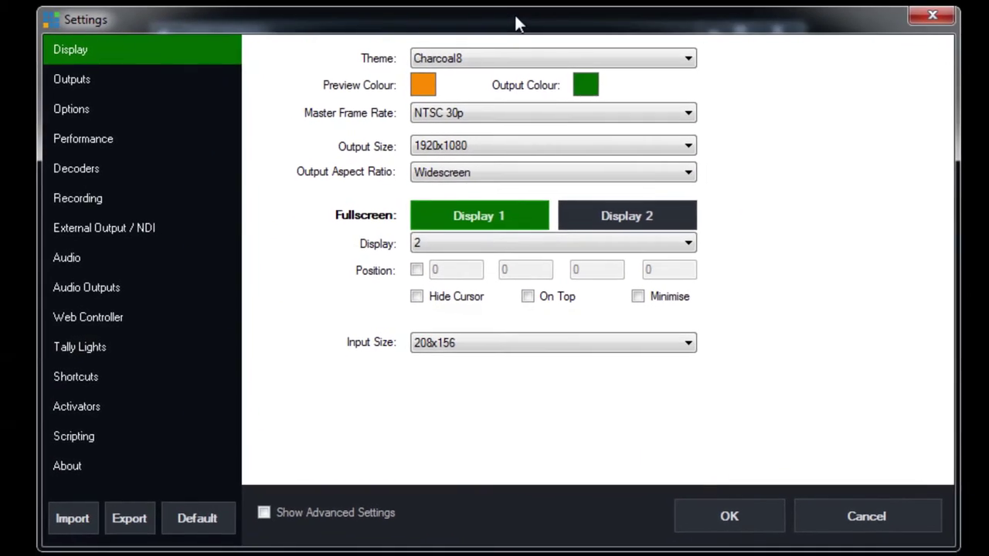
left_click(118, 396)
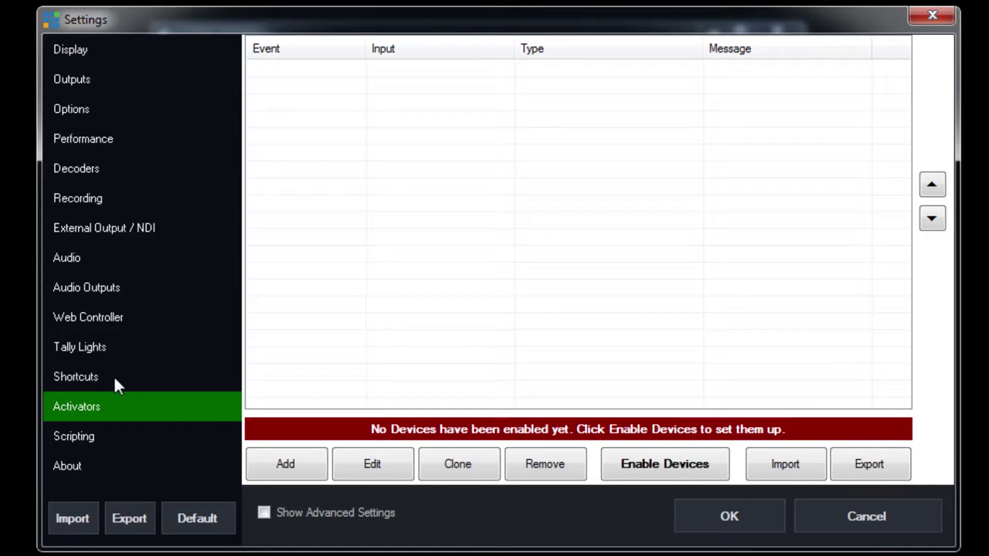
left_click(90, 378)
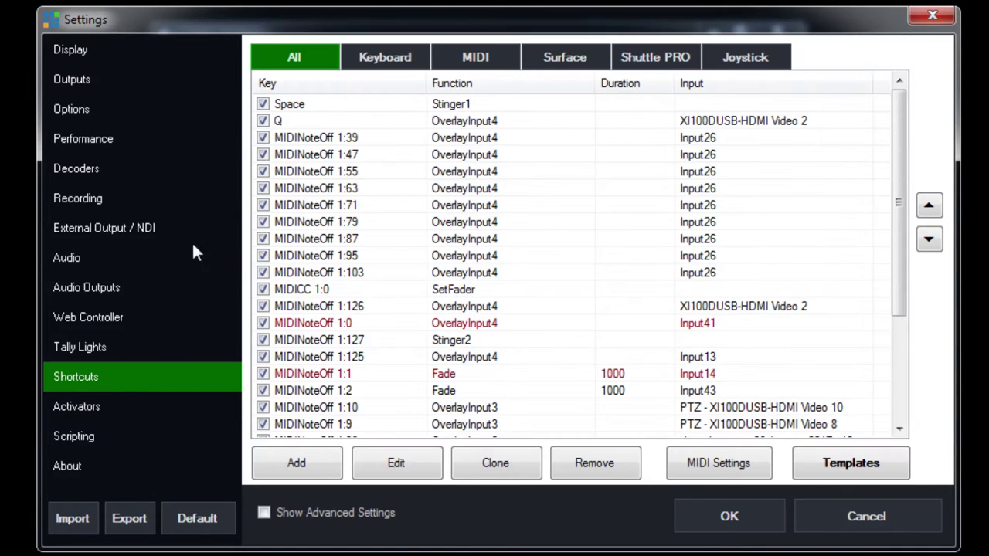
left_click_drag(902, 175, 896, 275)
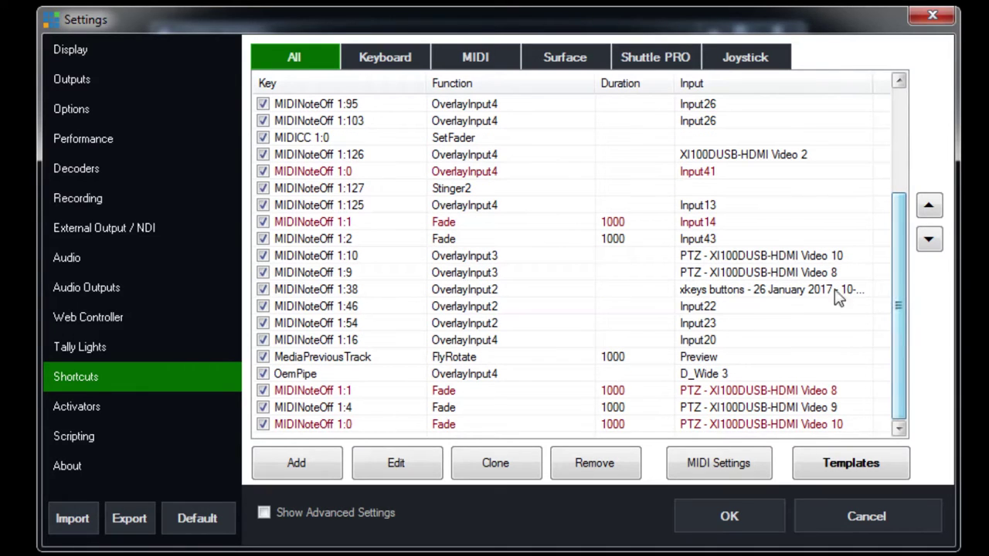
Re-detect the switch on the MIDINoteOff 1:1 shortcut and confirm its Fade to PTZ Video 8.
double_click(330, 392)
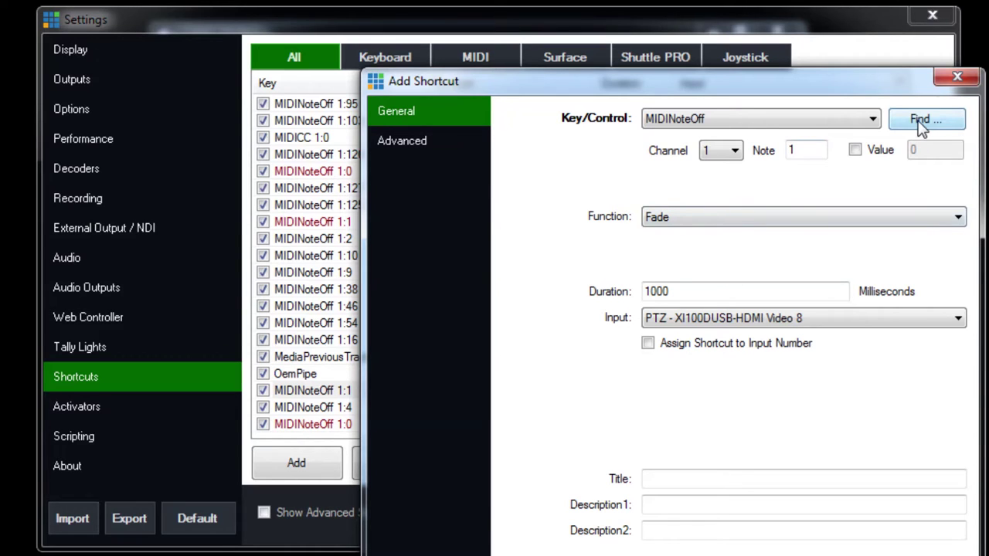
left_click_drag(730, 87, 645, 34)
left_click(845, 68)
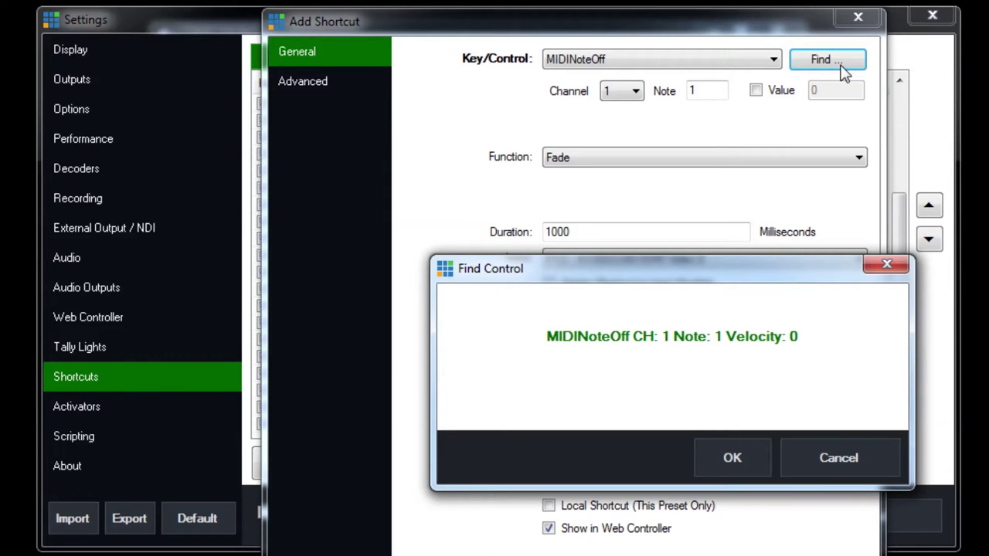
left_click(755, 456)
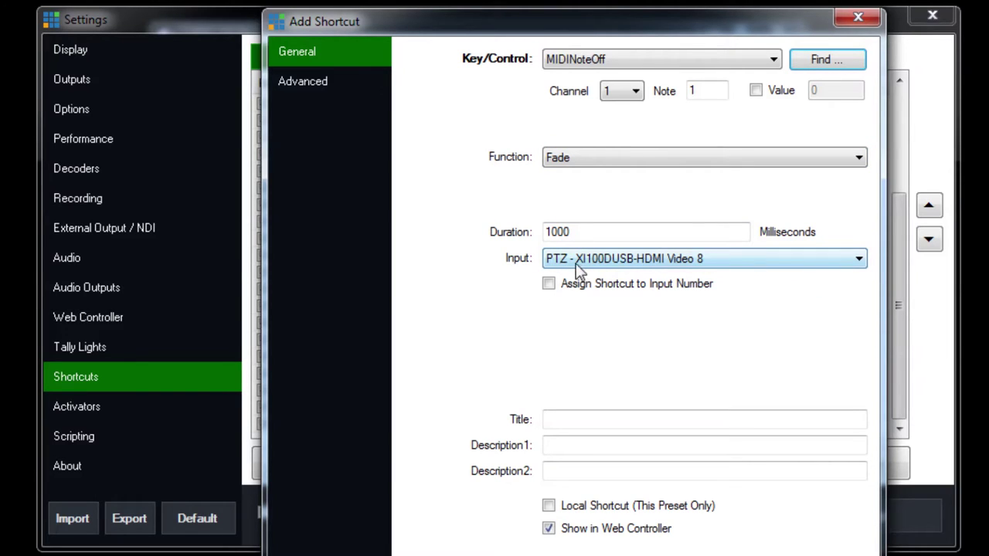
left_click(864, 16)
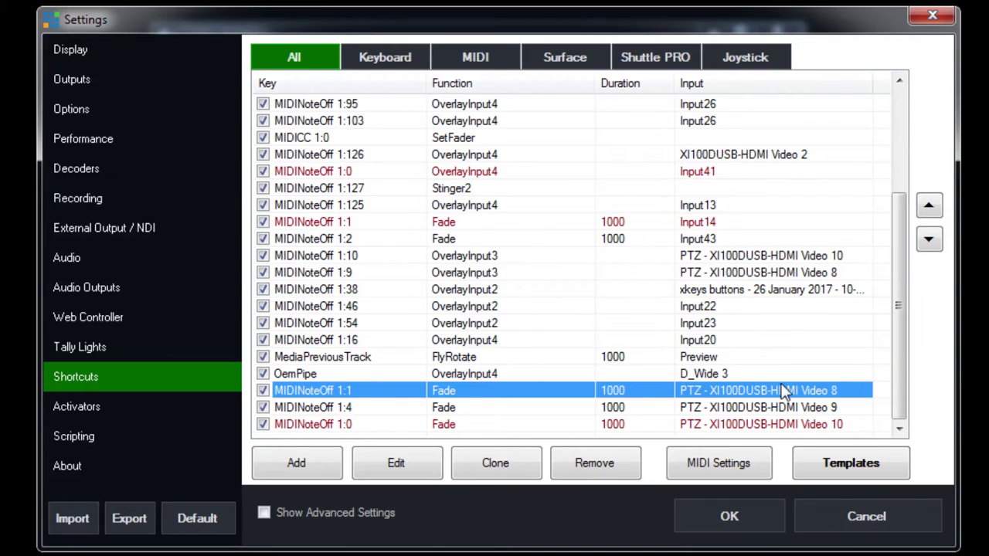
Close vMix Settings, check the Desktop Capture input's PTZ page, then close that input window.
left_click(933, 16)
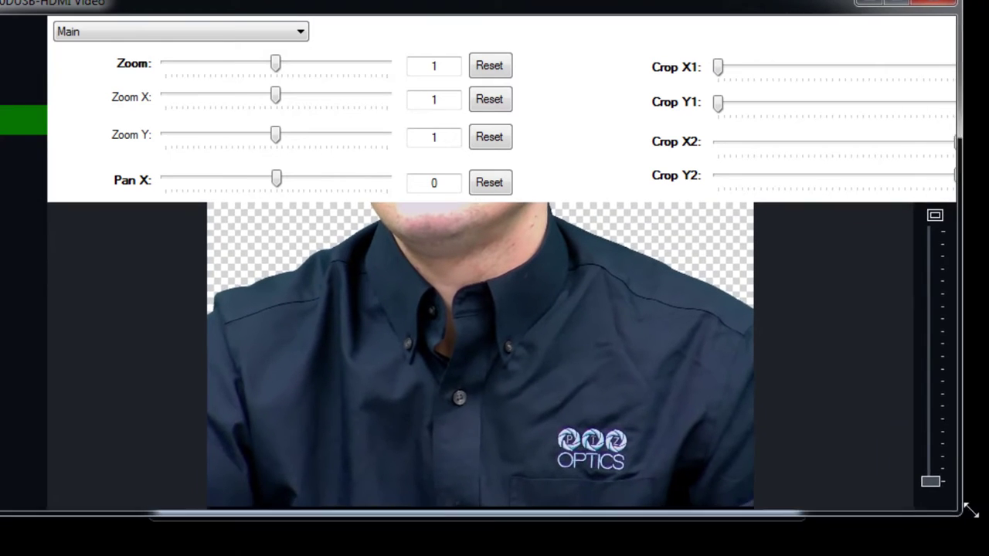
left_click_drag(977, 550, 815, 479)
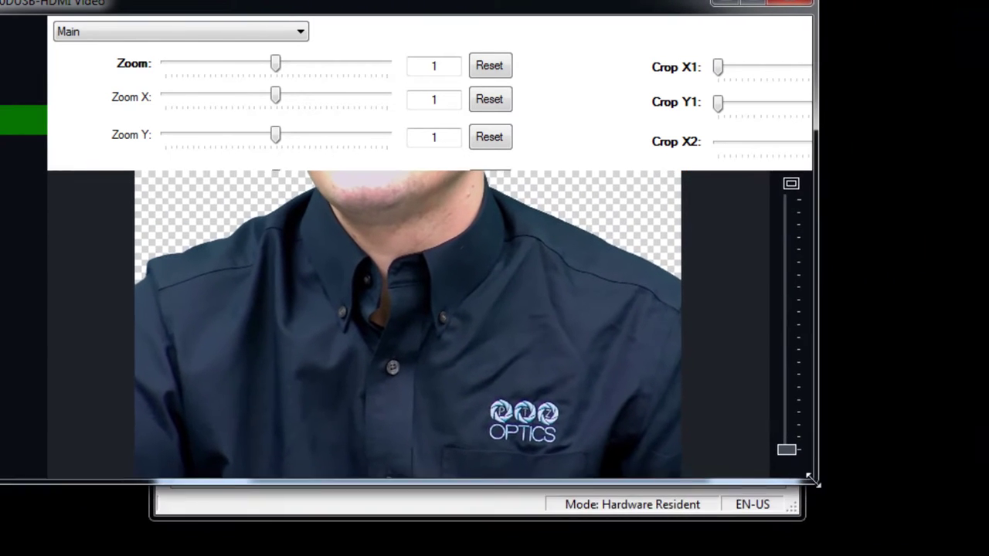
left_click_drag(539, 14, 680, 42)
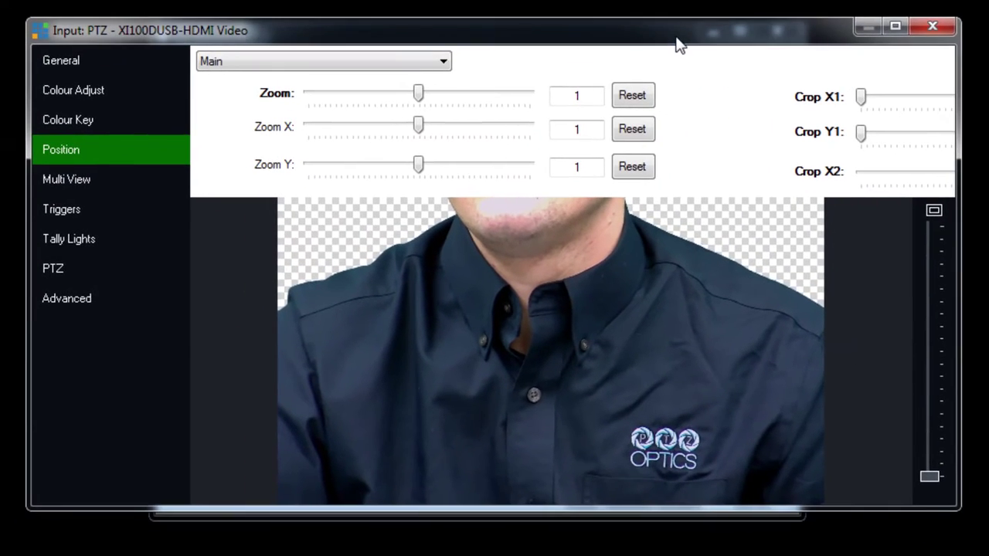
left_click(115, 270)
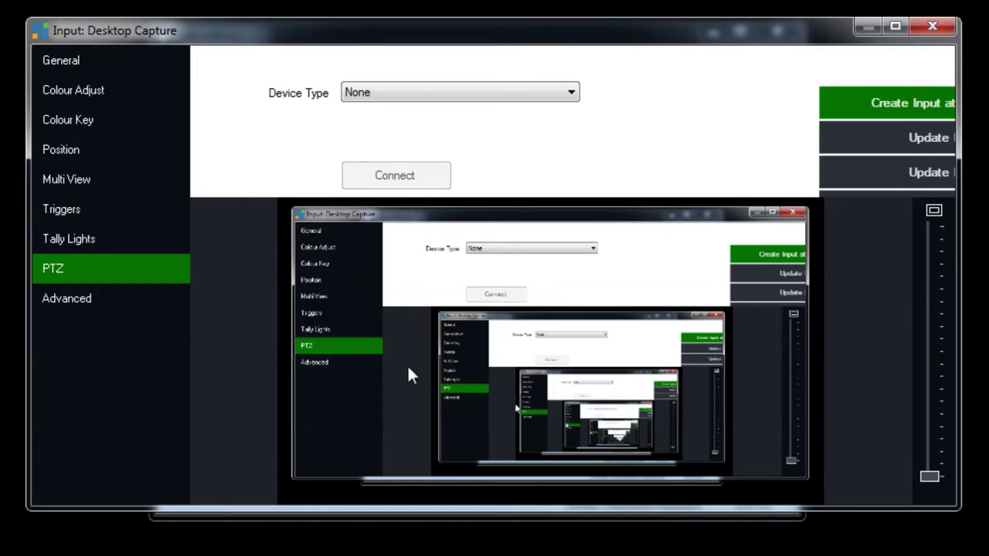
left_click(77, 150)
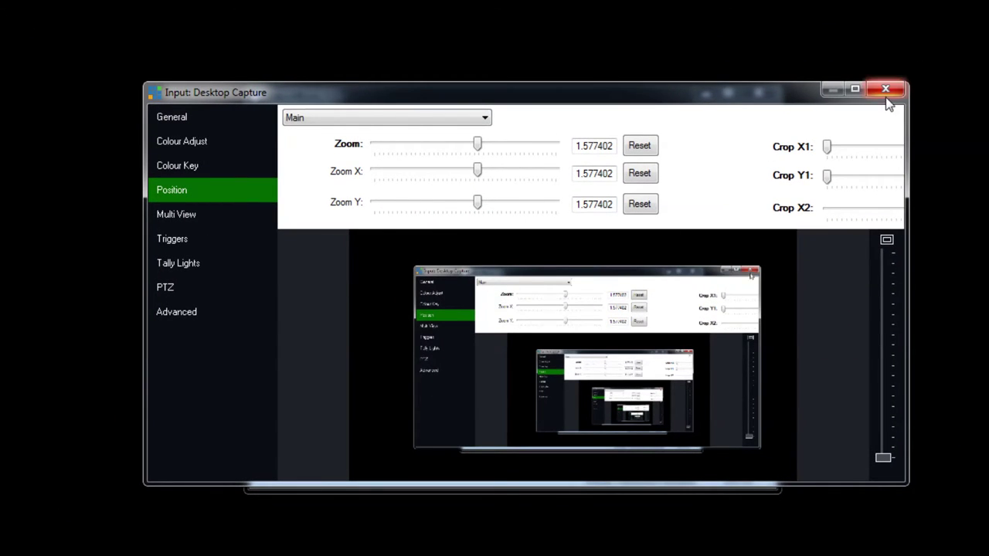
left_click(886, 99)
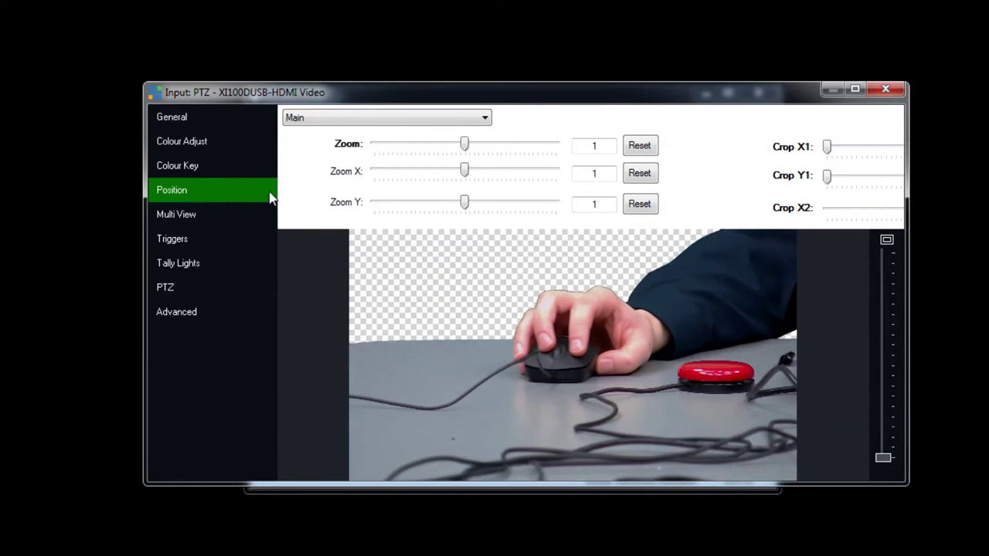
Enlarge and reposition the XI100DUSB-HDMI Video input window and show its PTZ controls.
left_click_drag(909, 485, 988, 555)
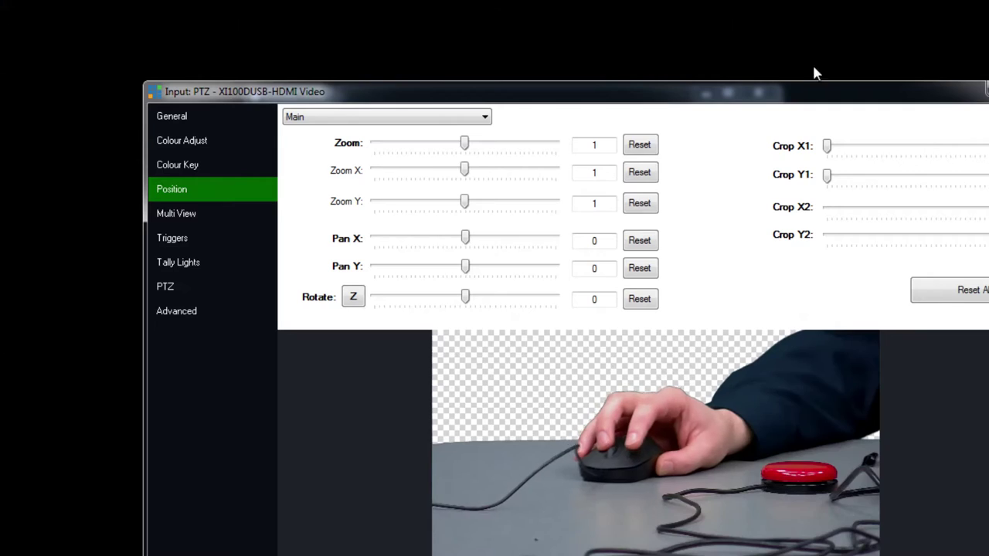
left_click_drag(783, 93, 591, 34)
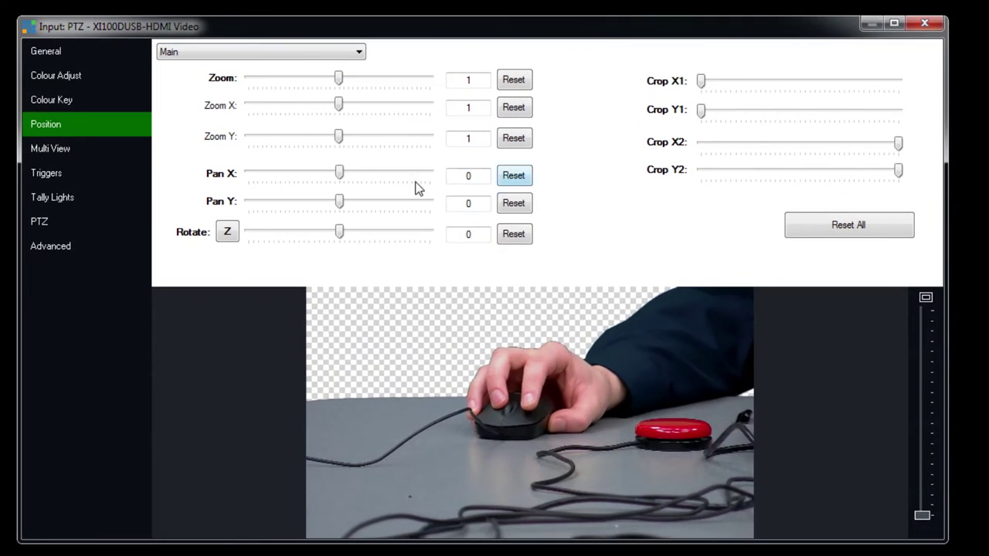
left_click(81, 221)
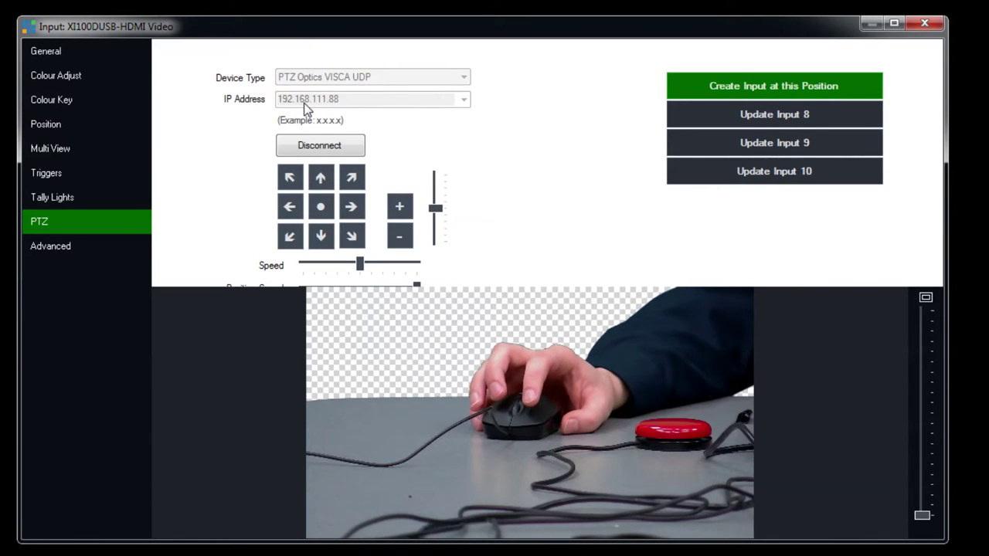
Pan and tilt the PTZ camera across the desk toward the keyboard and glass.
left_click(347, 211)
left_click(289, 206)
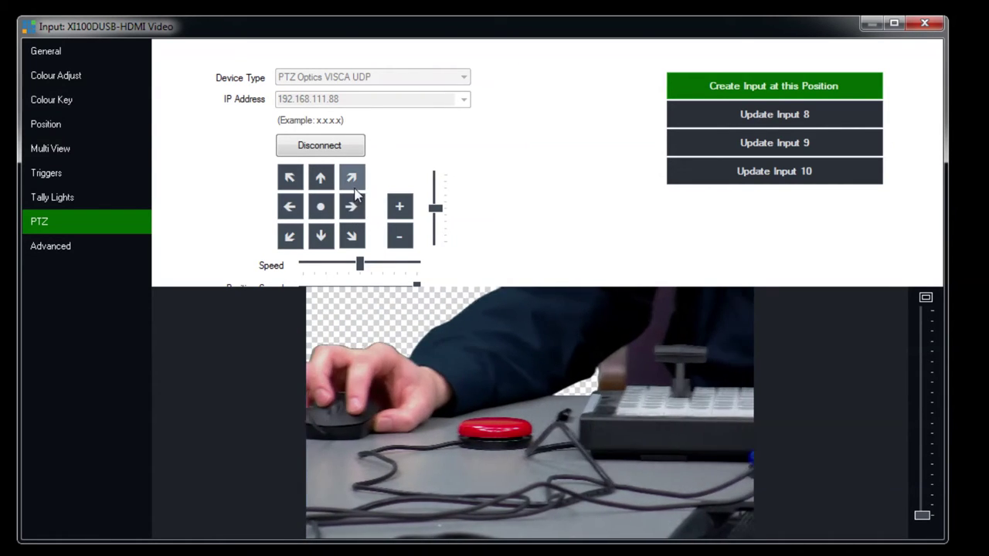
left_click(351, 177)
left_click(286, 236)
left_click(288, 207)
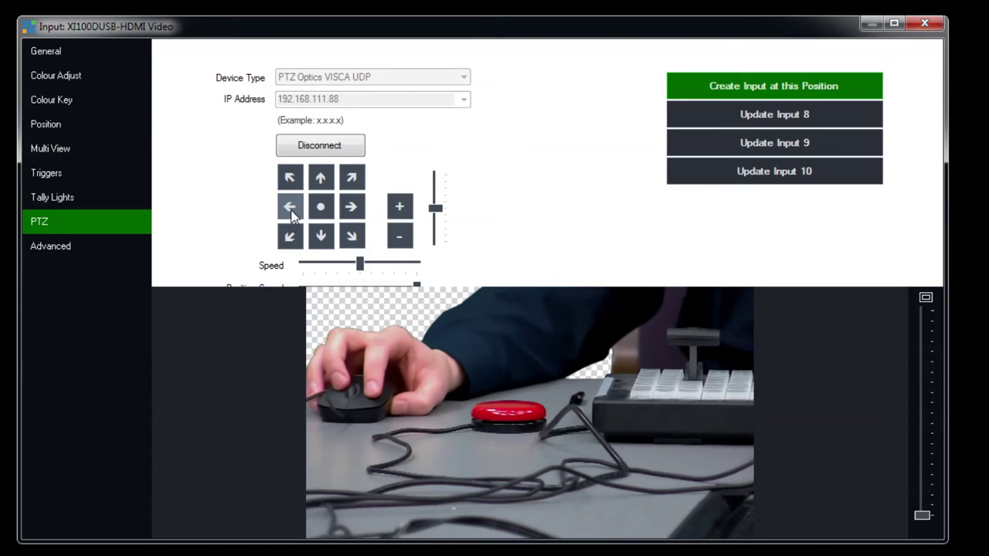
left_click(357, 210)
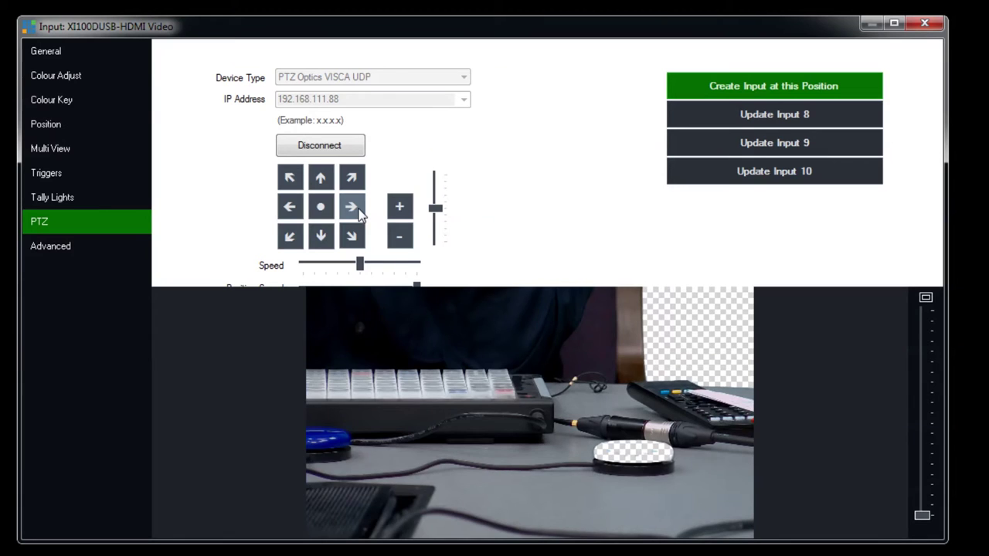
left_click(357, 212)
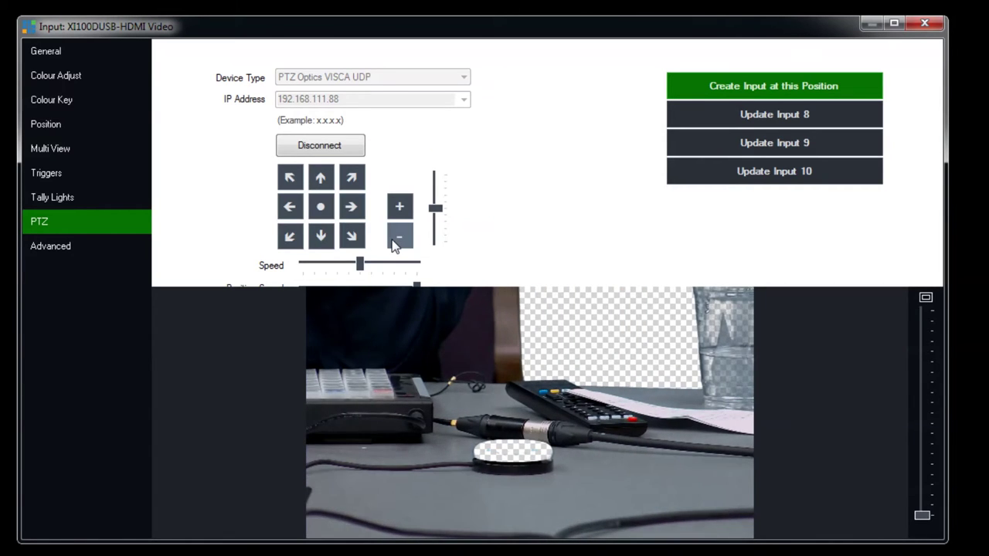
Zoom out and tilt up to centre the seated man with the whole desk in frame.
left_click(399, 237)
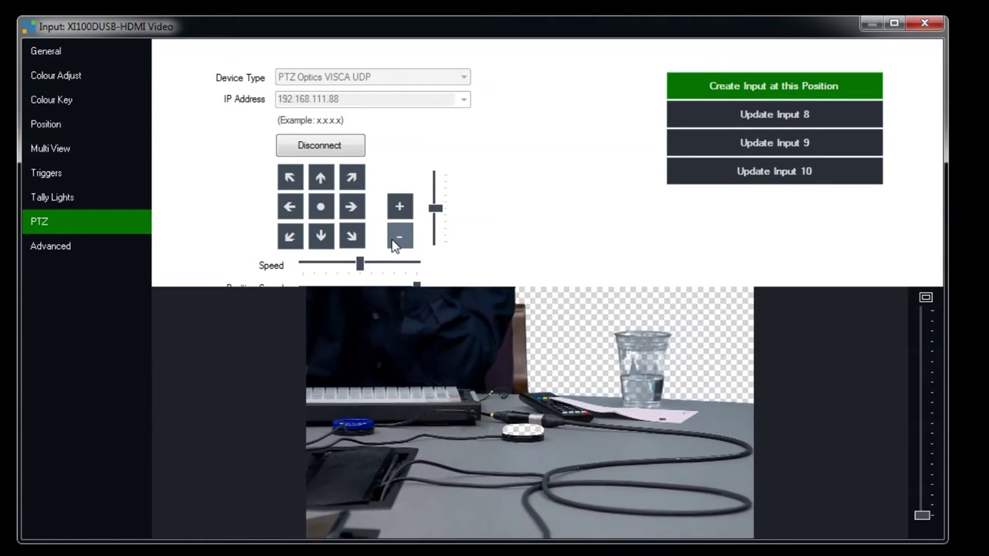
left_click(323, 178)
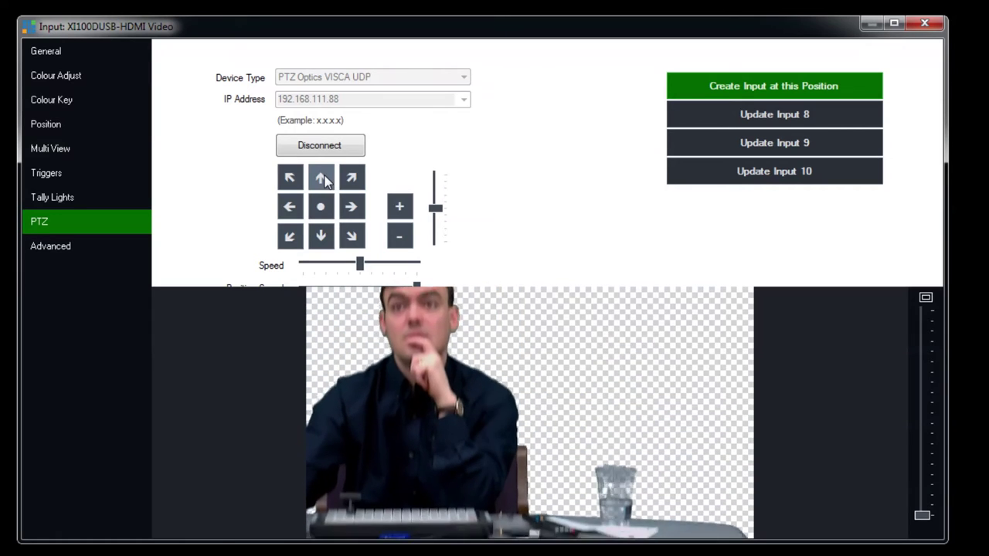
left_click(288, 204)
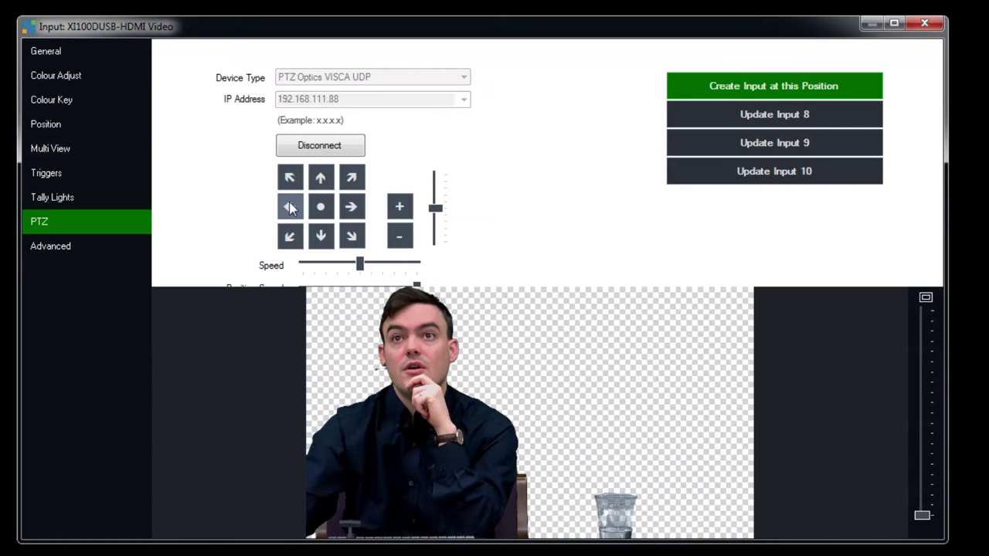
left_click(393, 240)
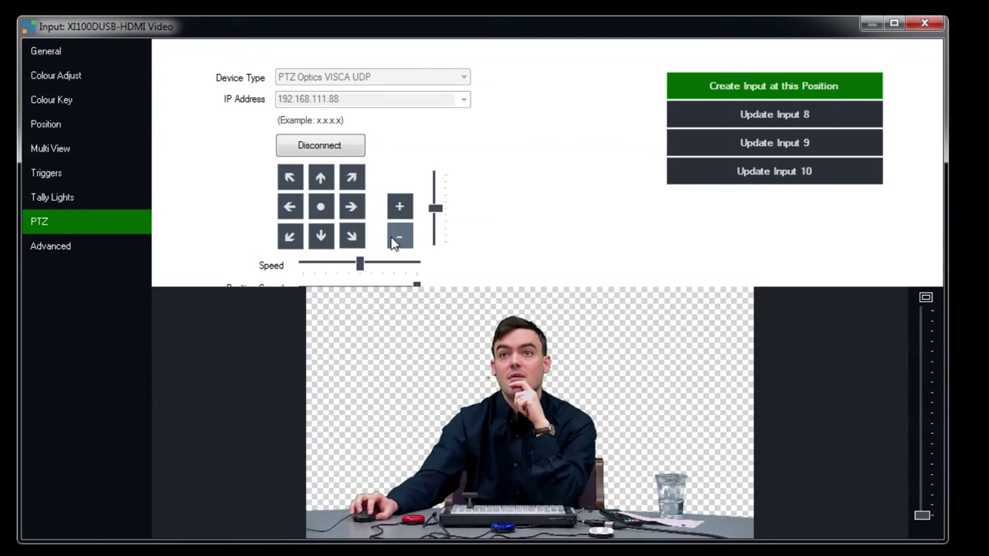
left_click(320, 236)
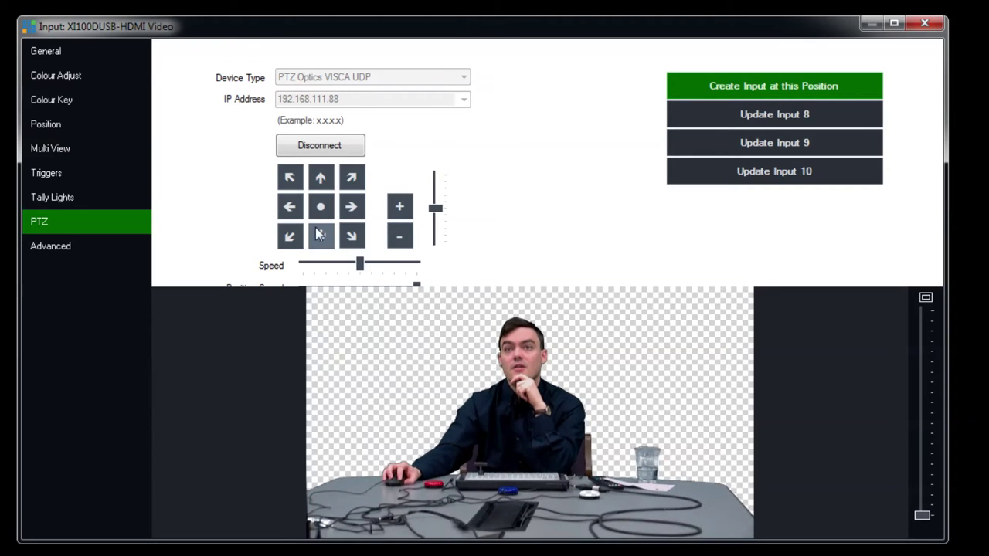
left_click(291, 214)
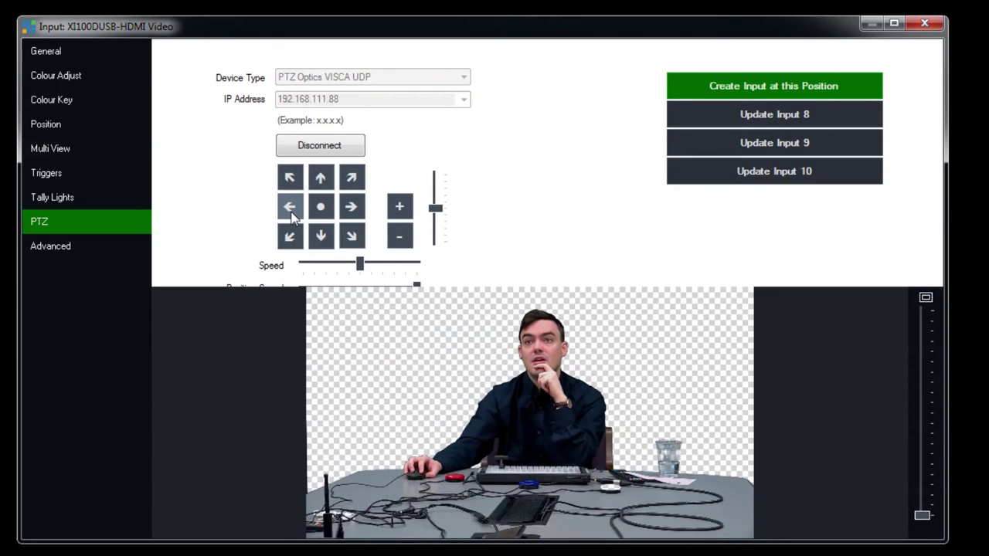
Create Input 12 from the camera's current wide framing with 'Create Input at this Position'.
left_click(730, 91)
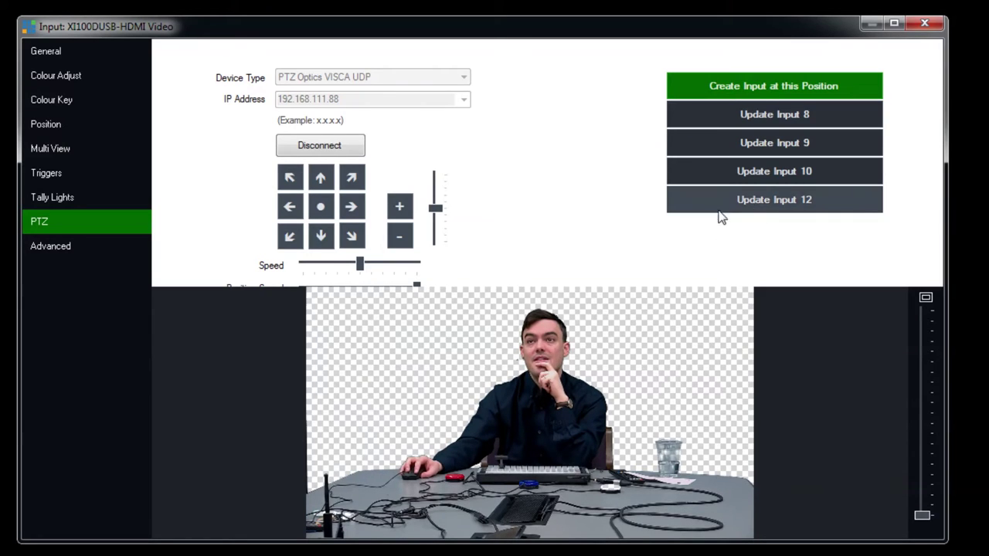